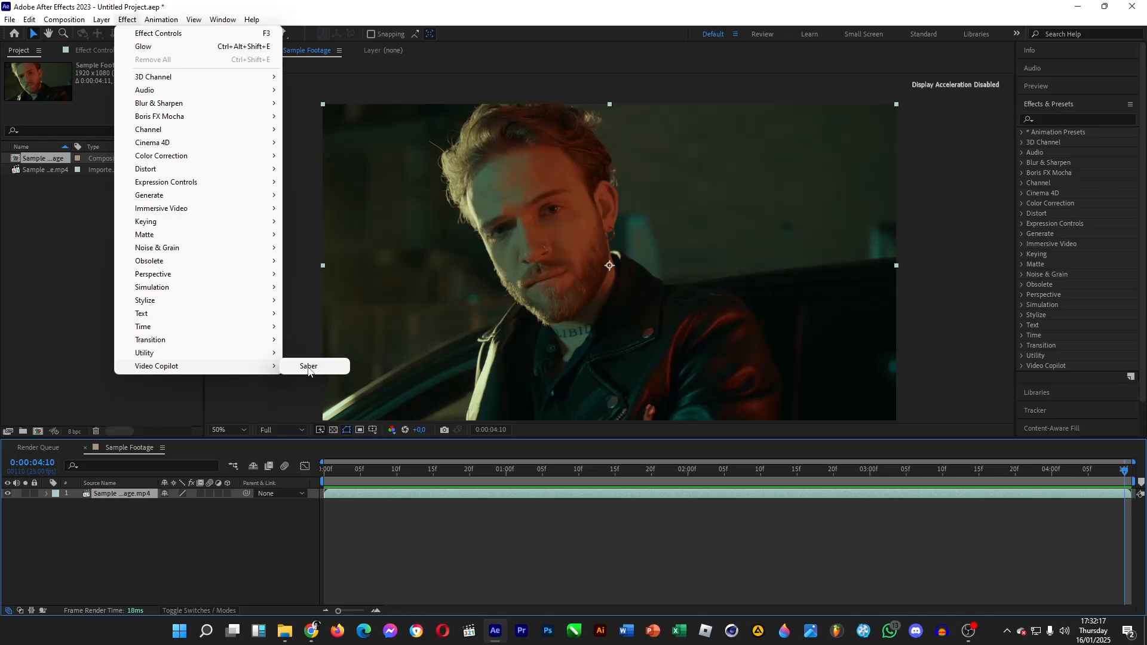
Duplicate the Sample Footage.mp4 layer in the Sample Footage composition.
click(15, 379)
click(150, 559)
click(126, 498)
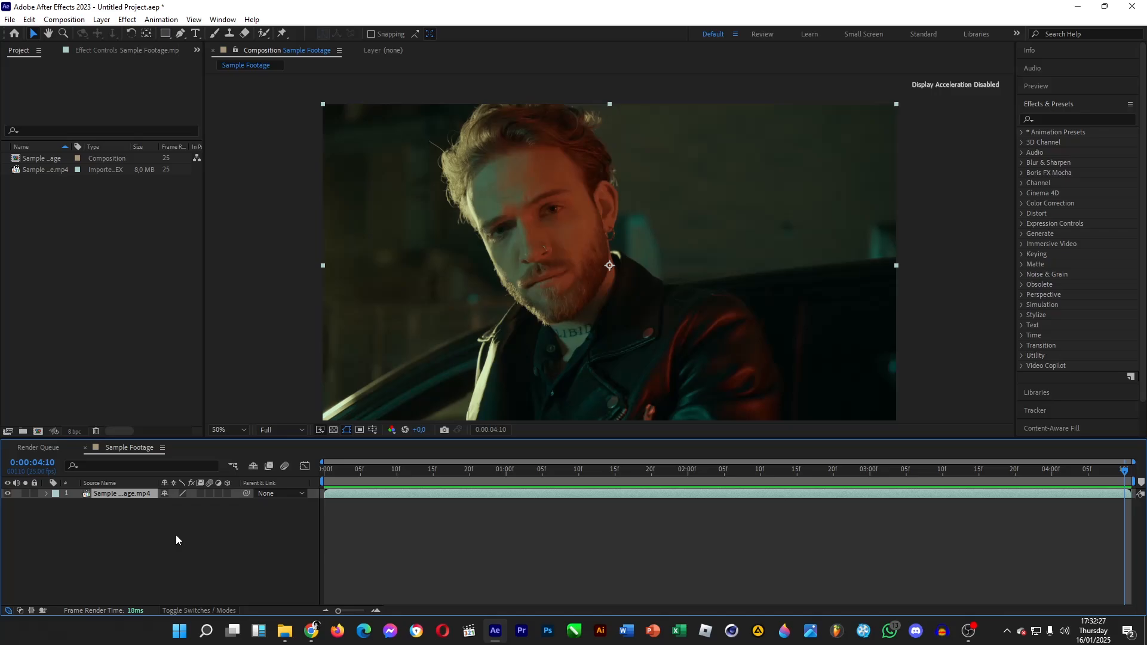
key(ctrl+d)
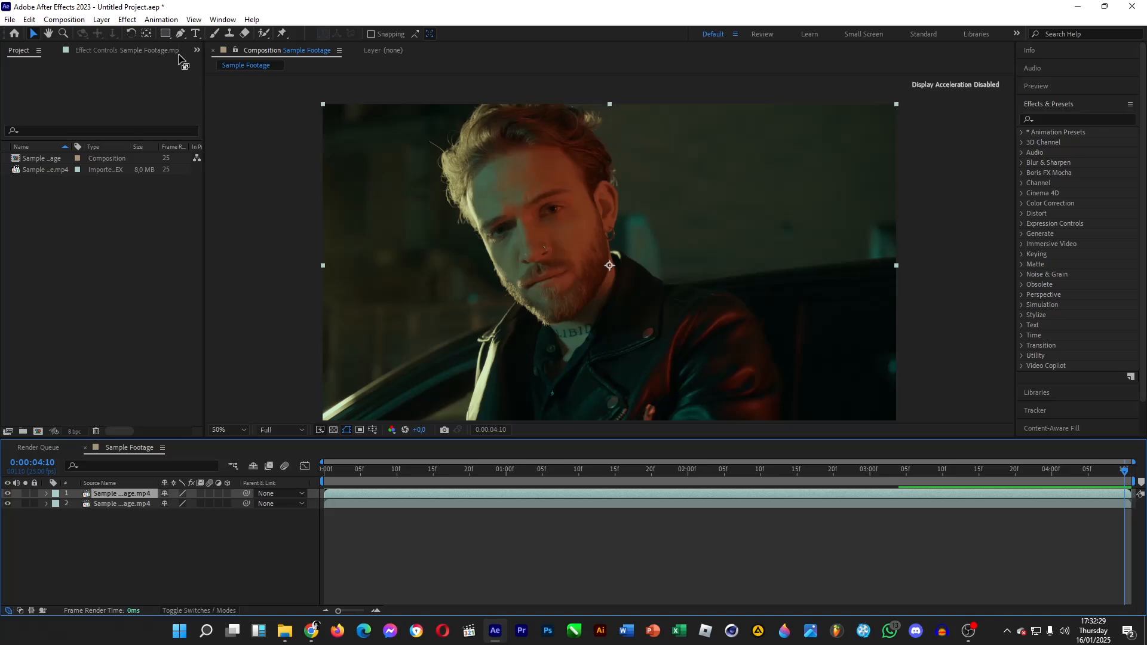
Mask the man on the upper footage layer by tracing a closed Pen tool outline around his hair, face, shoulders and jacket.
click(179, 33)
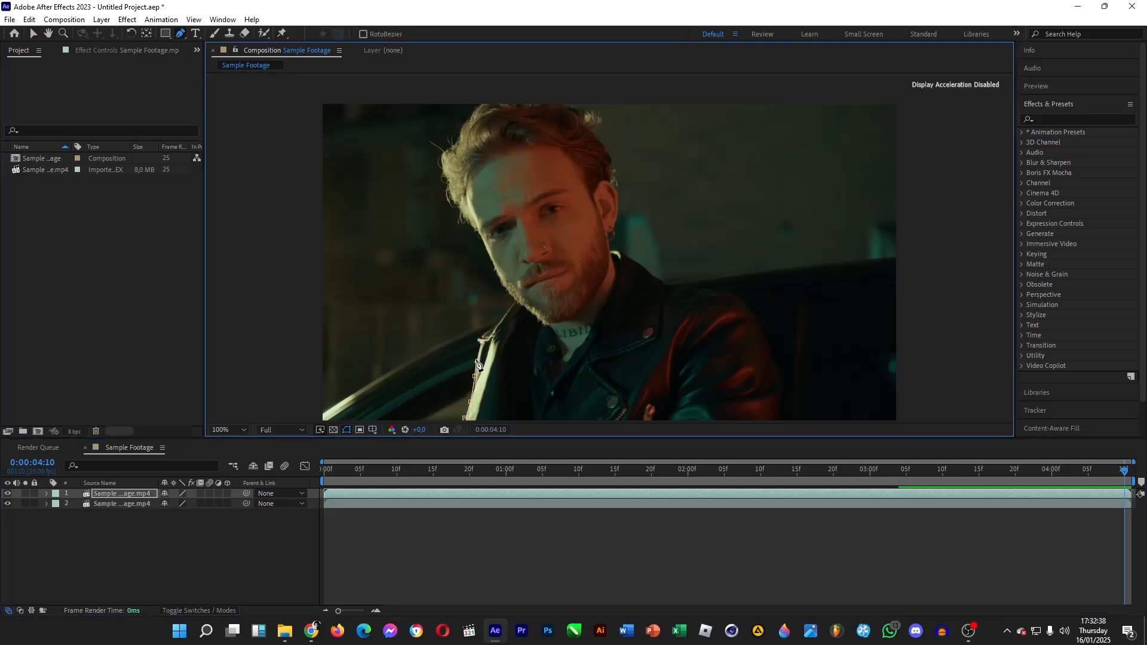
scroll(467, 418, up, 3)
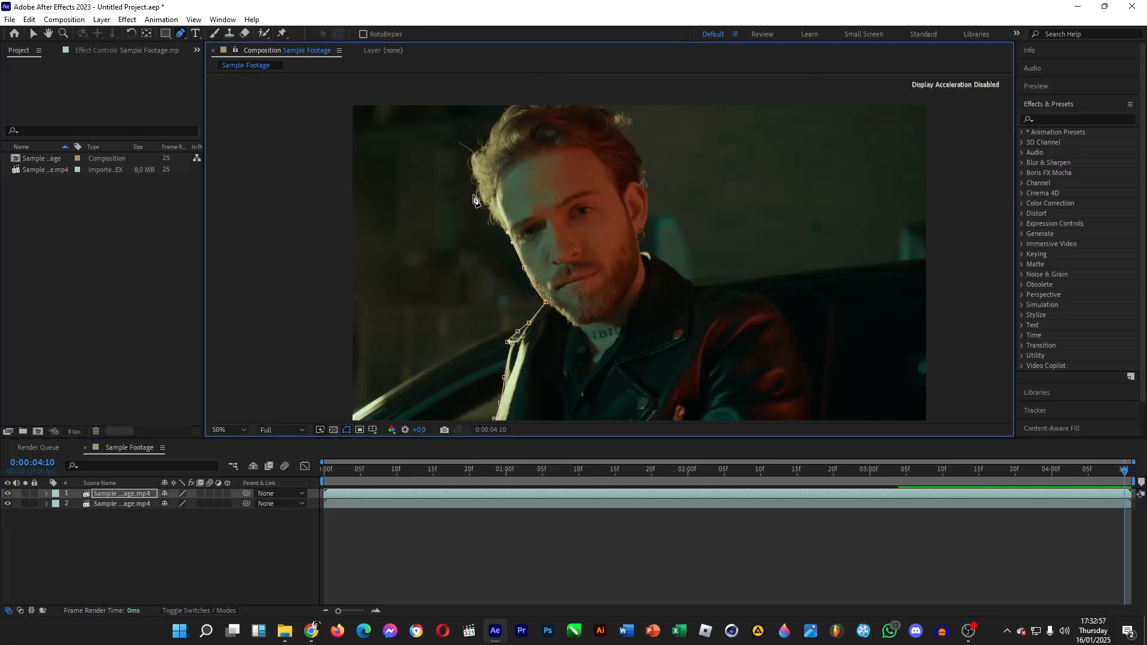
click(487, 206)
click(478, 190)
click(472, 160)
click(487, 145)
click(493, 126)
click(610, 111)
click(630, 114)
click(625, 132)
click(641, 158)
click(647, 194)
click(647, 220)
click(639, 243)
click(675, 271)
click(754, 293)
click(793, 335)
click(812, 395)
scroll(813, 407, down, 1)
click(810, 414)
click(498, 415)
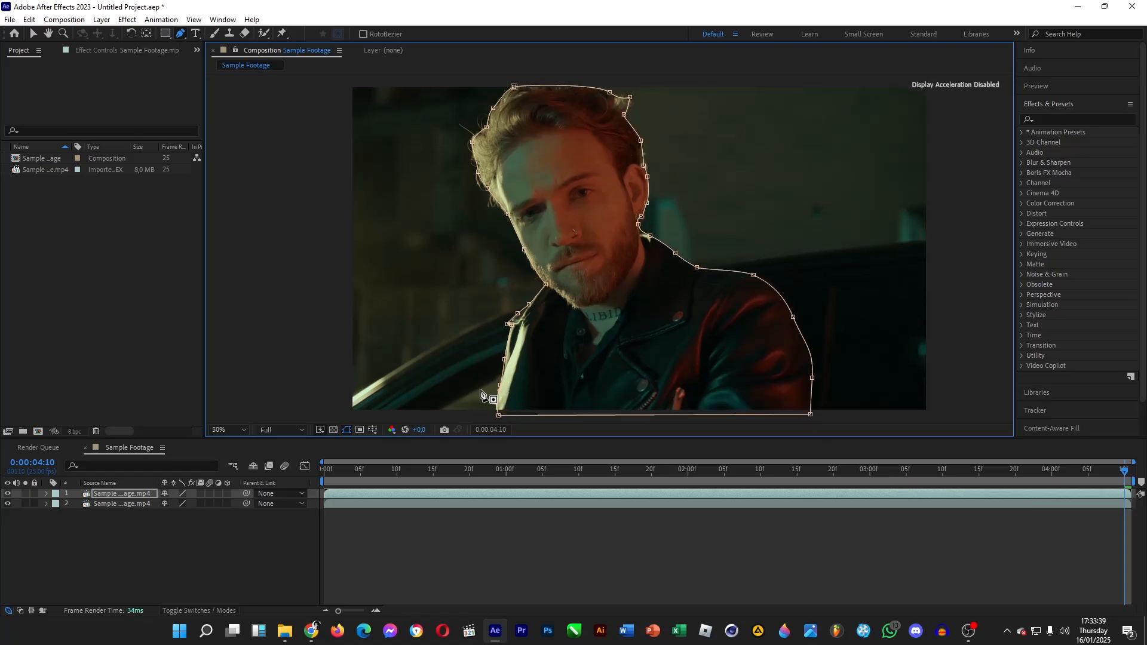
Apply the Video Copilot Saber effect to the masked upper footage layer.
click(112, 495)
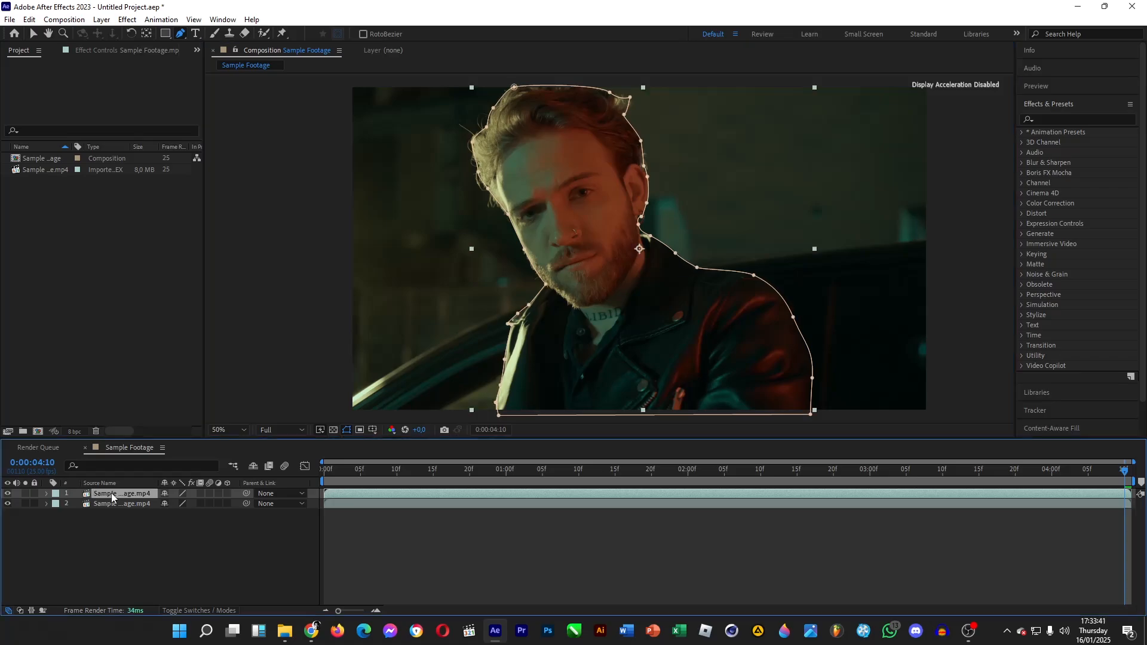
click(127, 20)
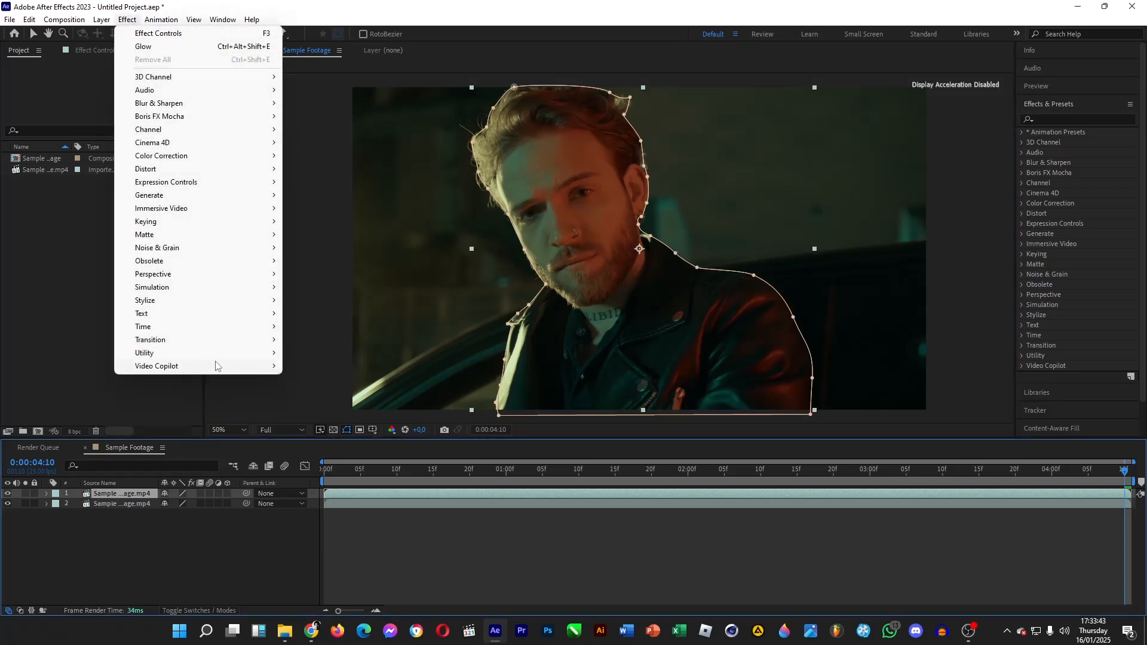
mouse_move(219, 366)
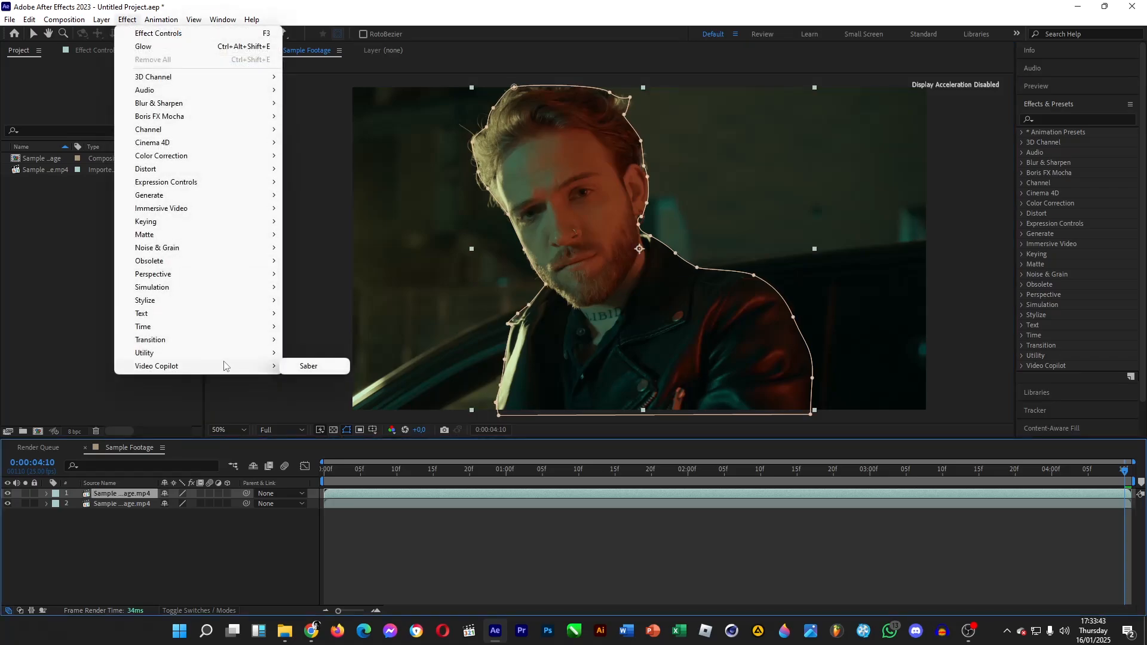
click(318, 367)
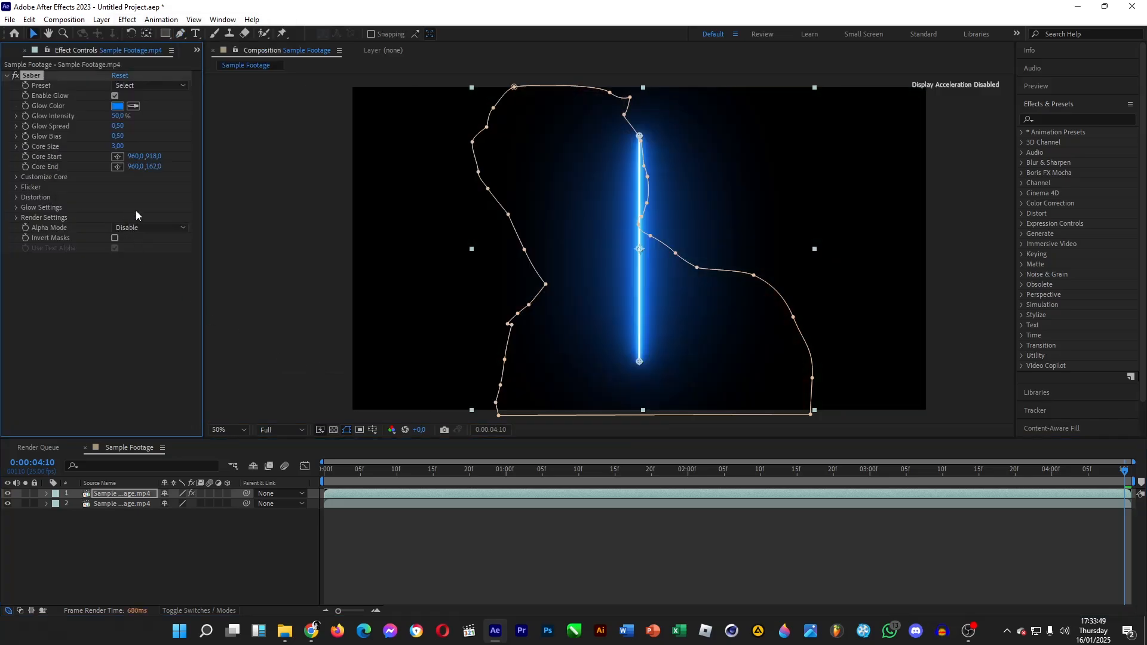
Set the Saber effect's core type to Layer Masks so the beam follows the traced outline.
click(15, 177)
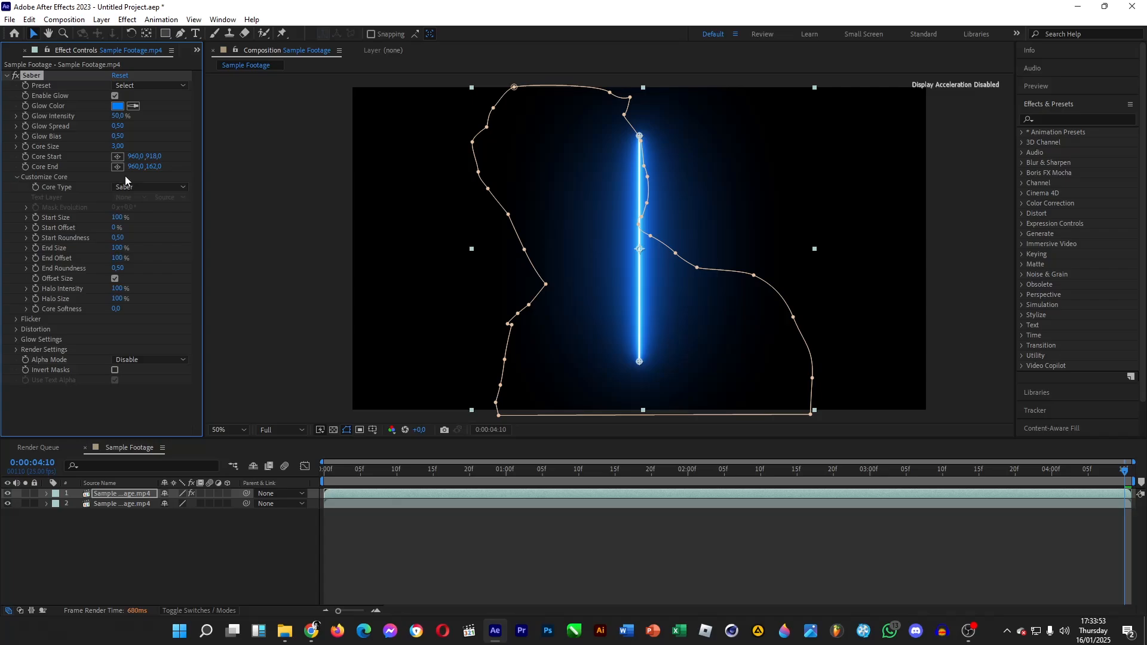
click(148, 187)
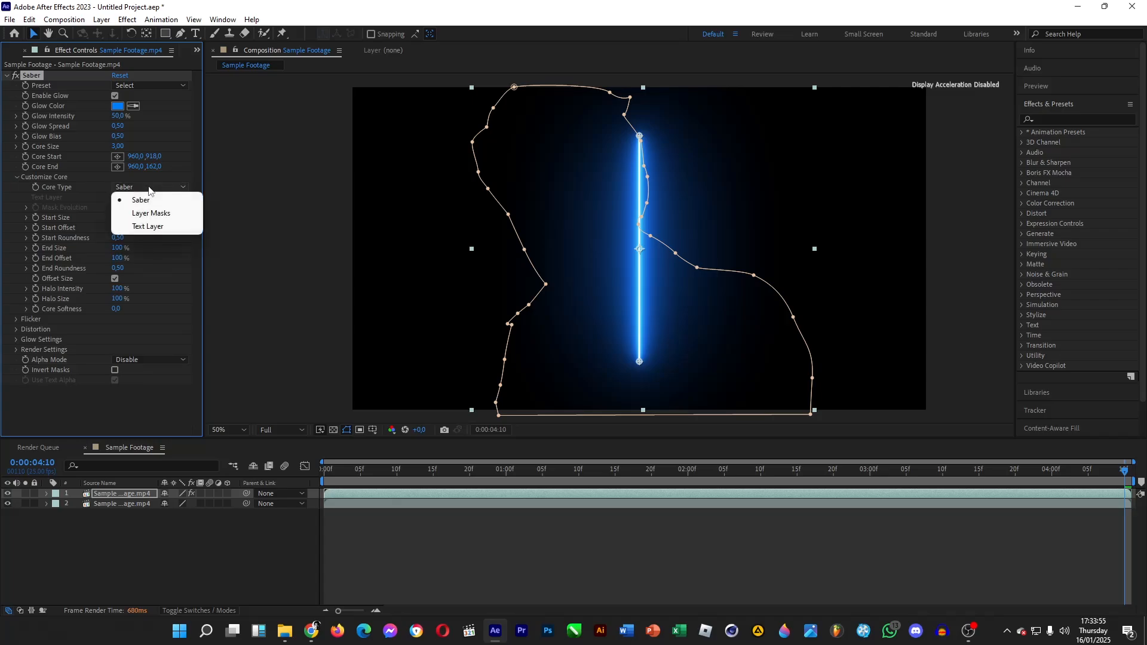
click(156, 213)
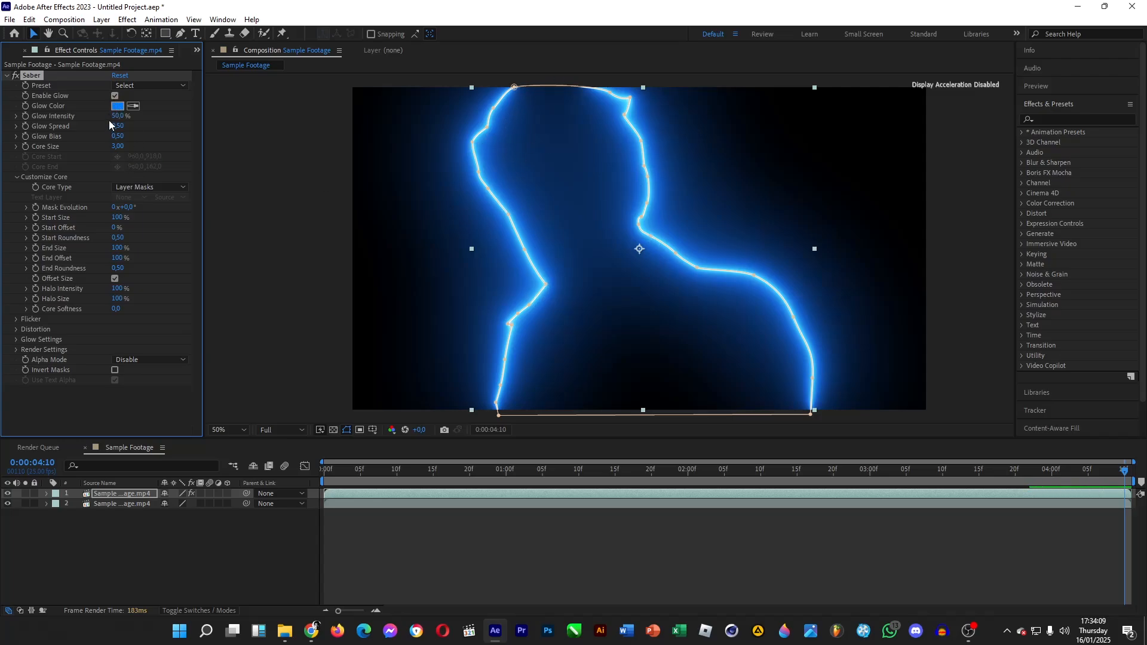
Set the Saber glow intensity to 63%, the glow spread to 0.44 and the glow color to orange FF6000.
mouse_move(118, 115)
mouse_down()
mouse_move(124, 126)
mouse_move(109, 127)
mouse_up()
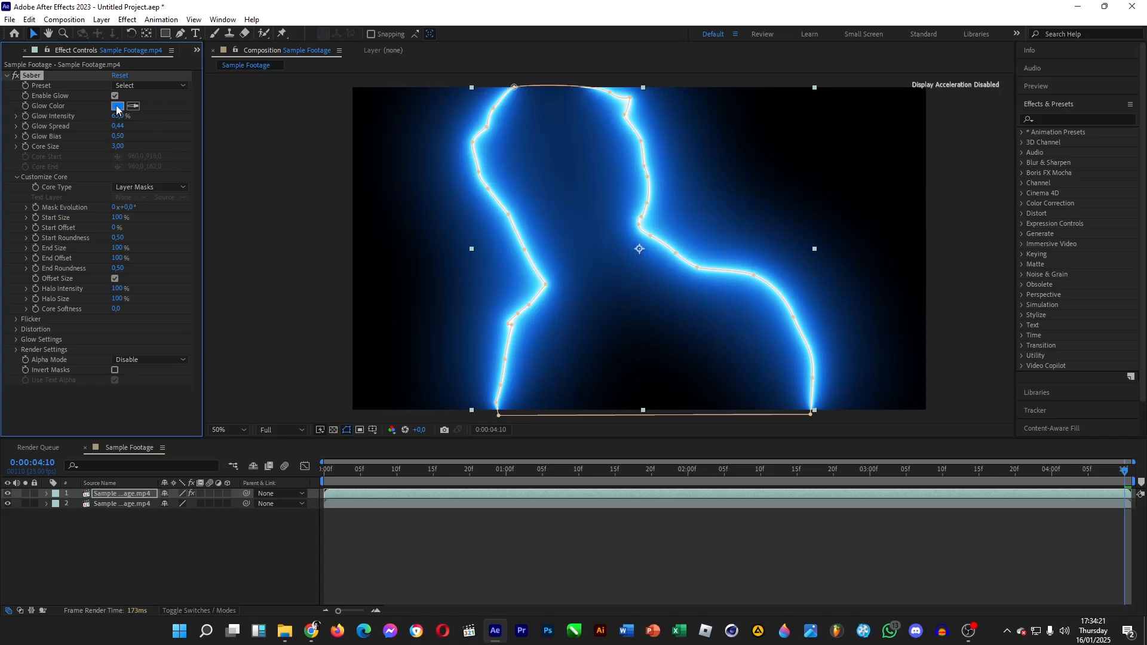
click(116, 107)
click(116, 108)
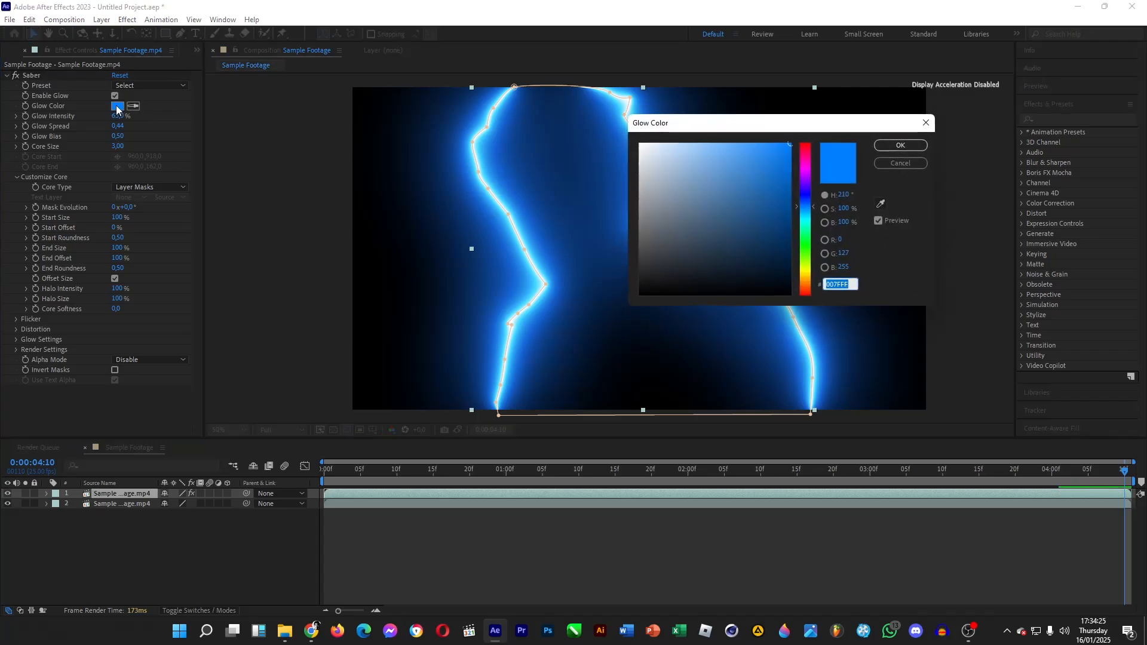
drag(800, 181, 810, 285)
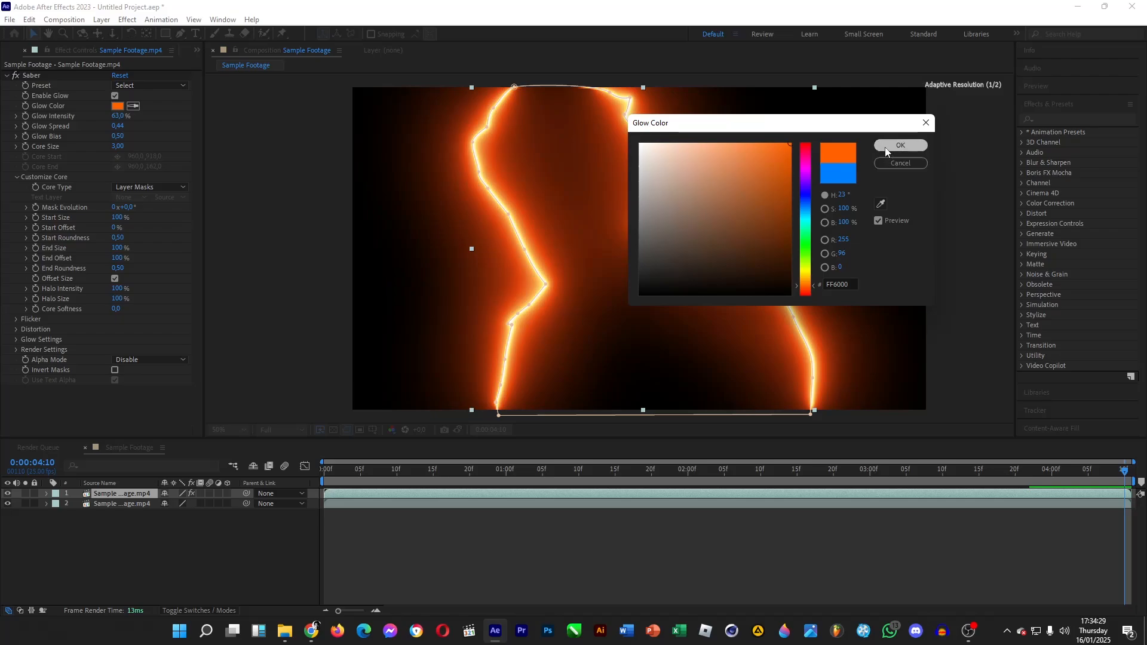
click(901, 145)
Check the footage with the Saber layer hidden, show the layer again, and set the glow color to FF9600.
click(8, 493)
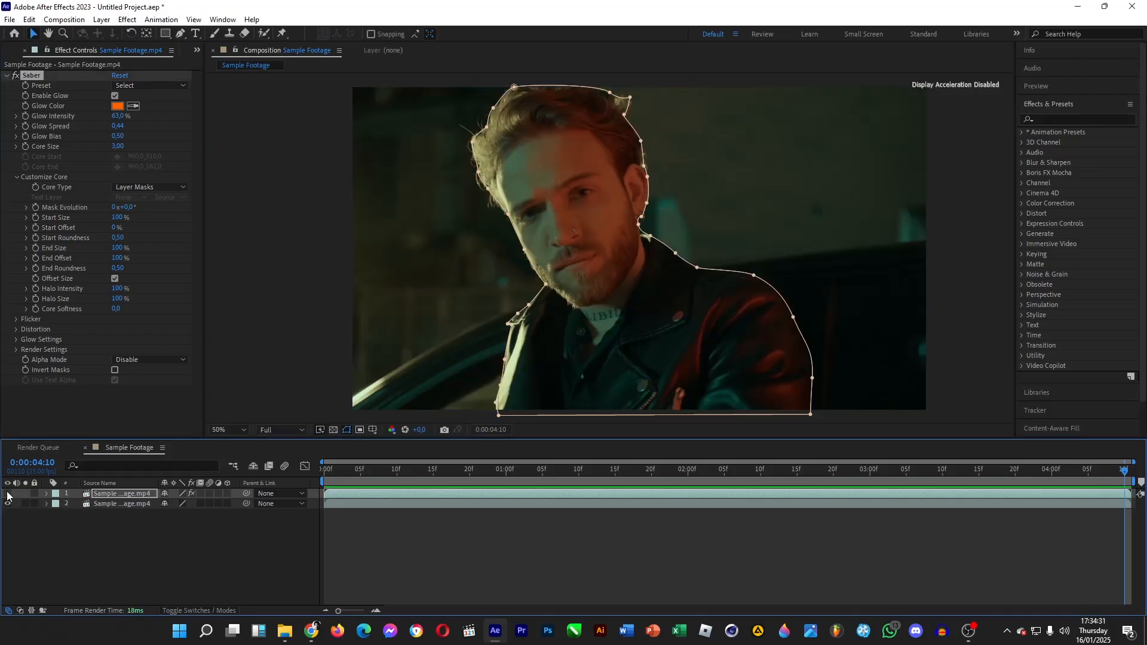
click(8, 494)
click(118, 105)
click(808, 287)
drag(808, 287, 811, 284)
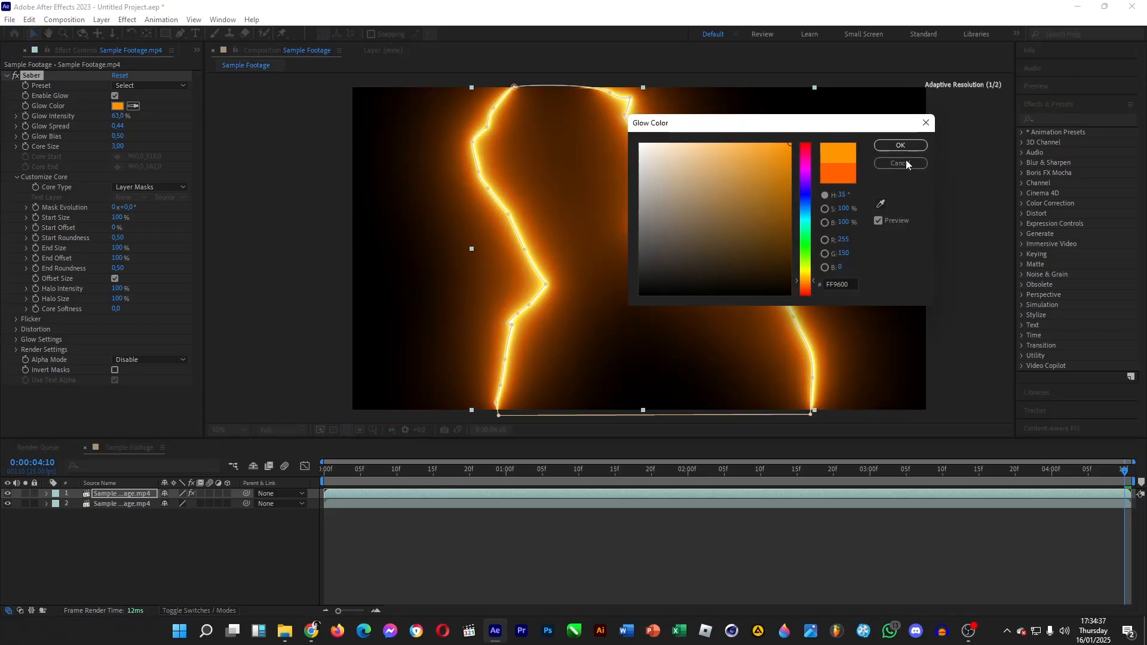
click(904, 145)
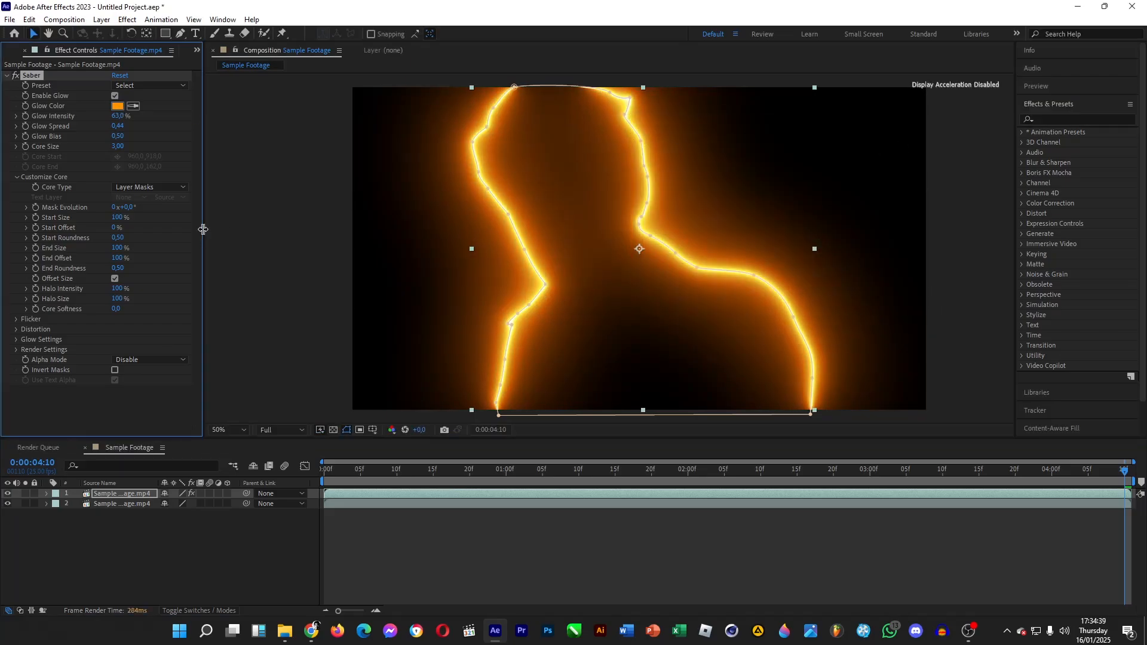
Change the Saber layer's blending mode to one that drops its black background and reveals the footage beneath.
right_click(132, 496)
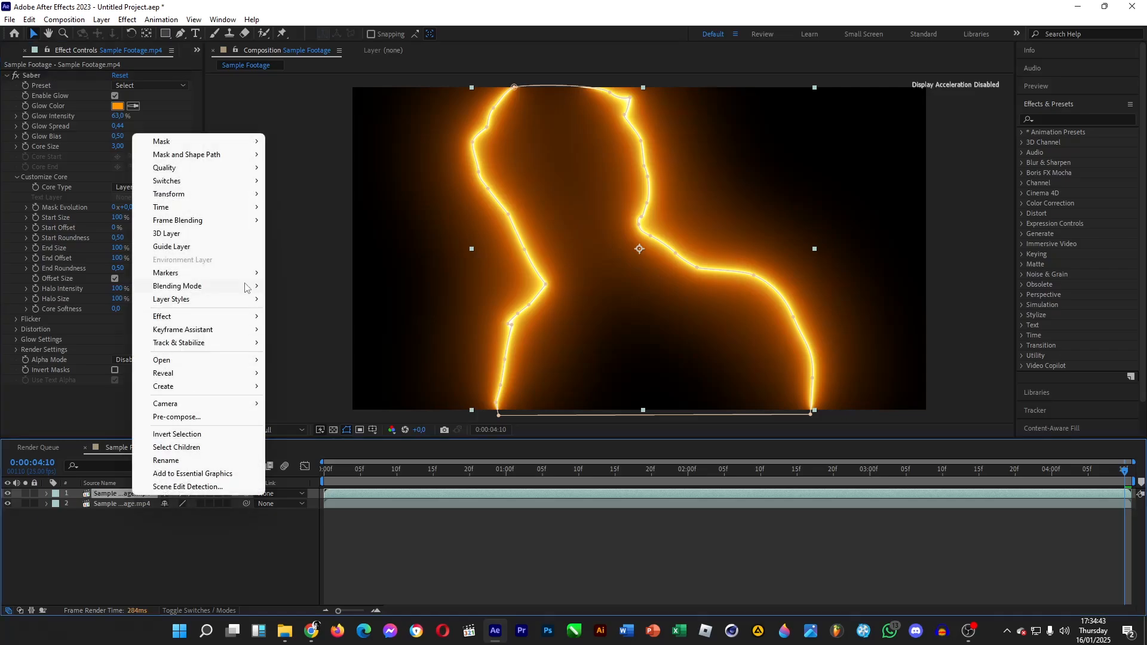
mouse_move(245, 286)
click(299, 249)
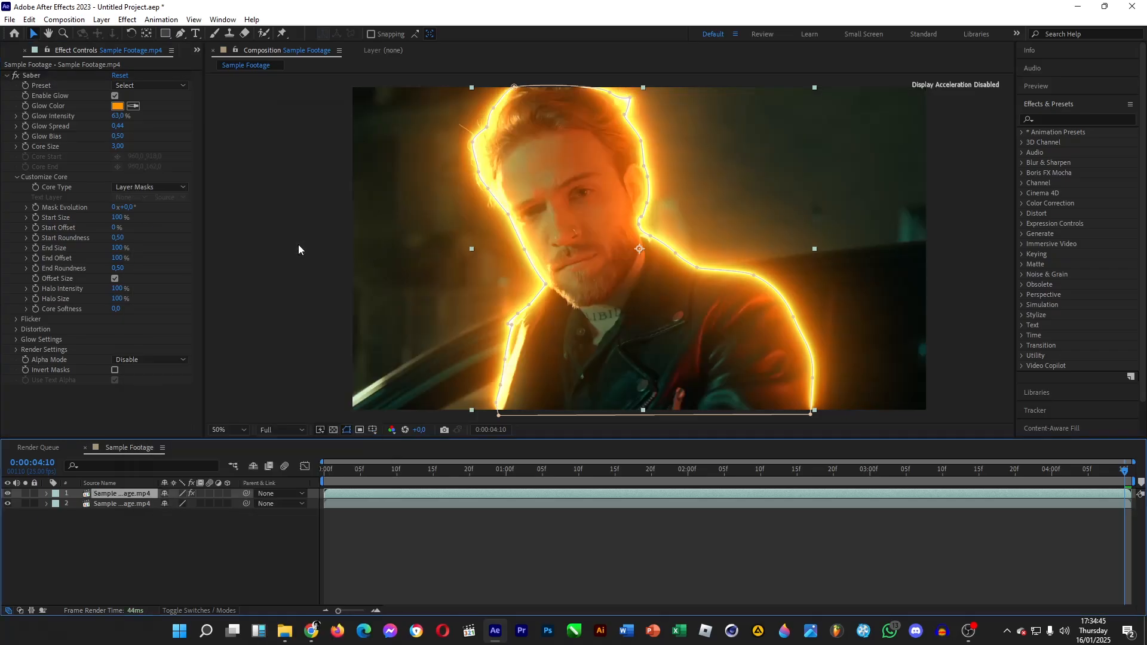
click(241, 544)
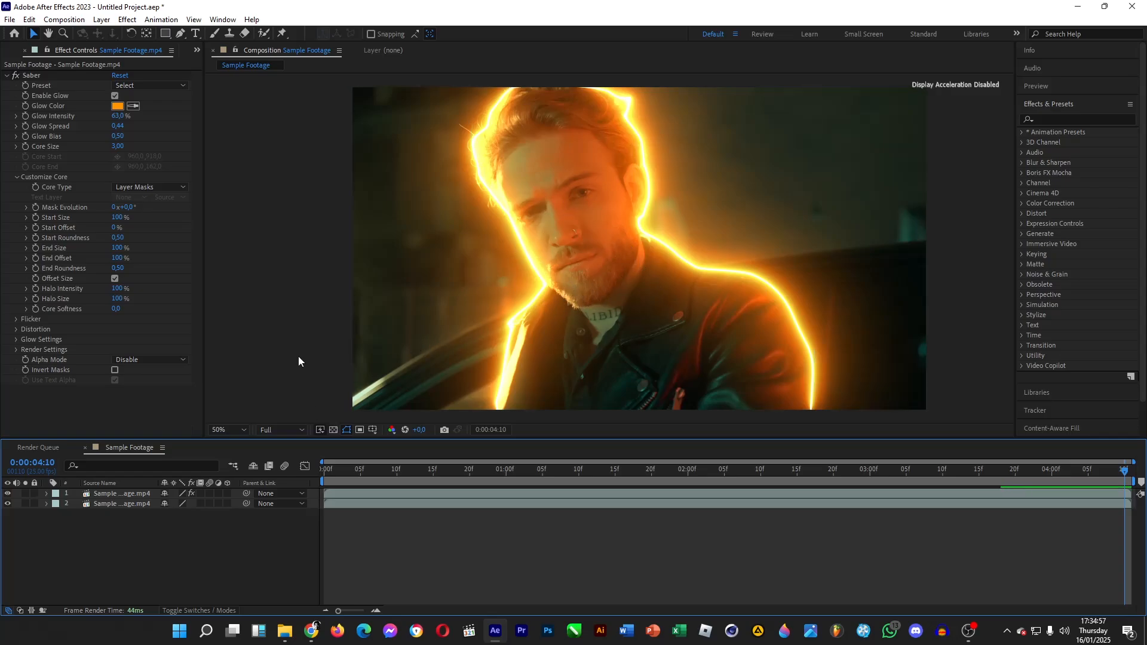
Set the Saber core size to 3.20 and try the Ghost preset.
click(112, 146)
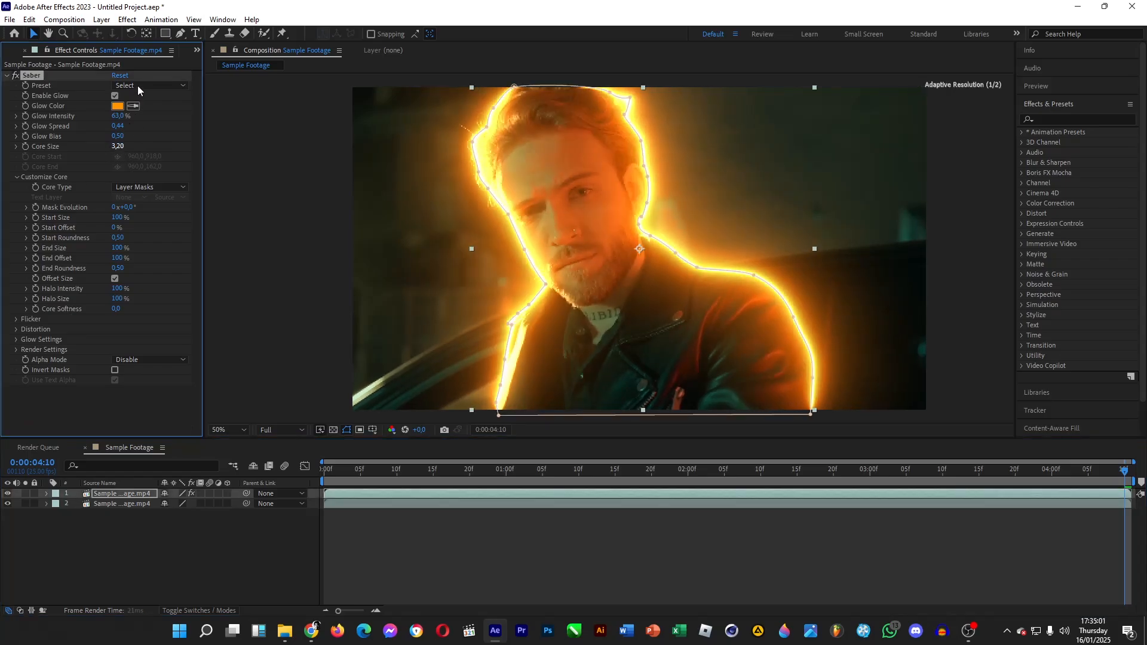
click(139, 84)
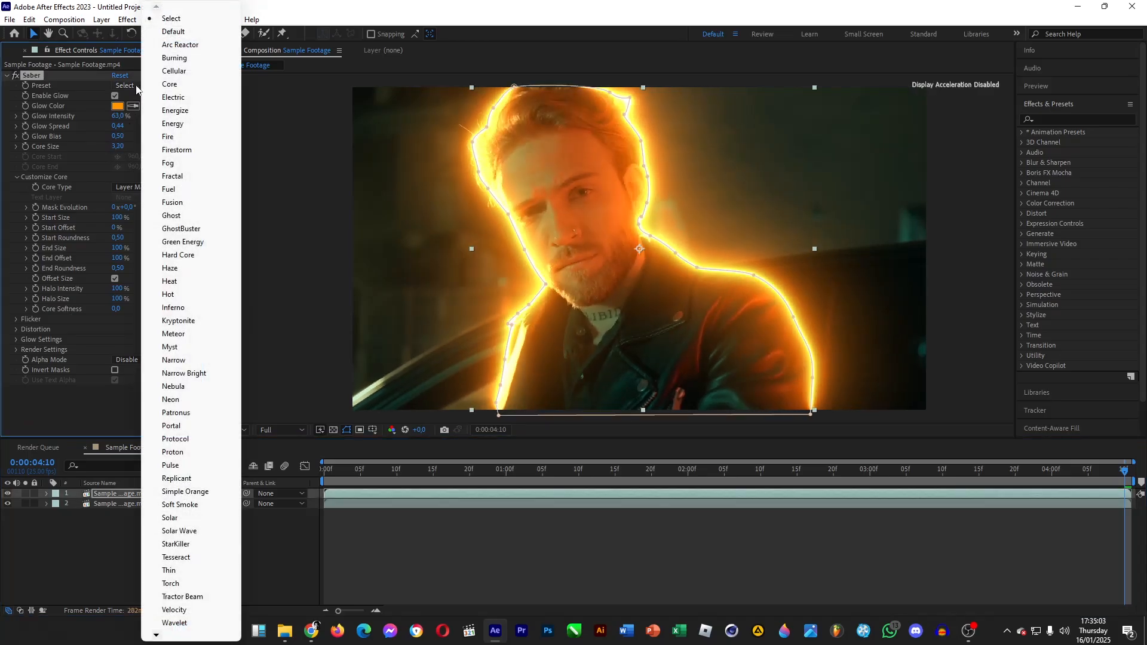
click(130, 98)
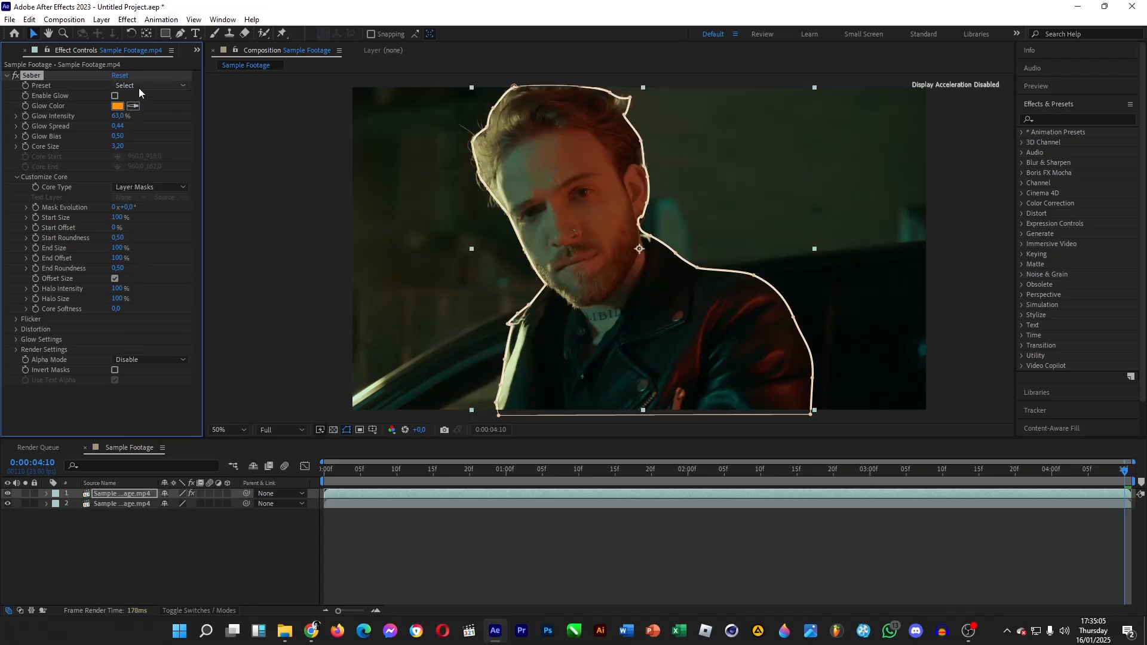
click(142, 87)
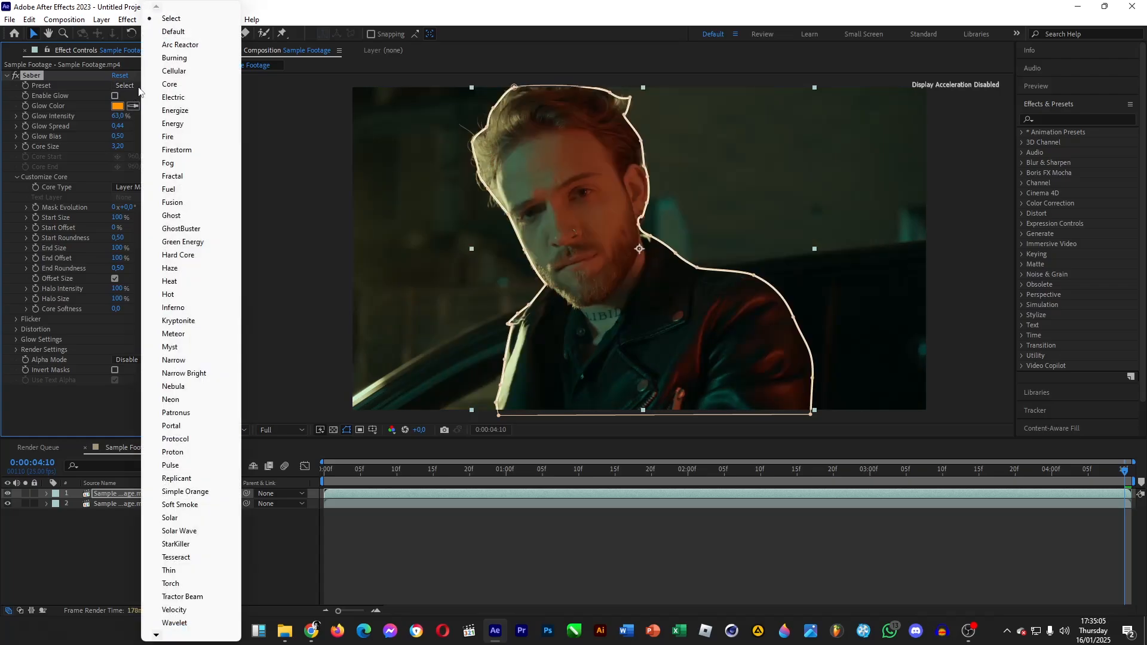
click(179, 216)
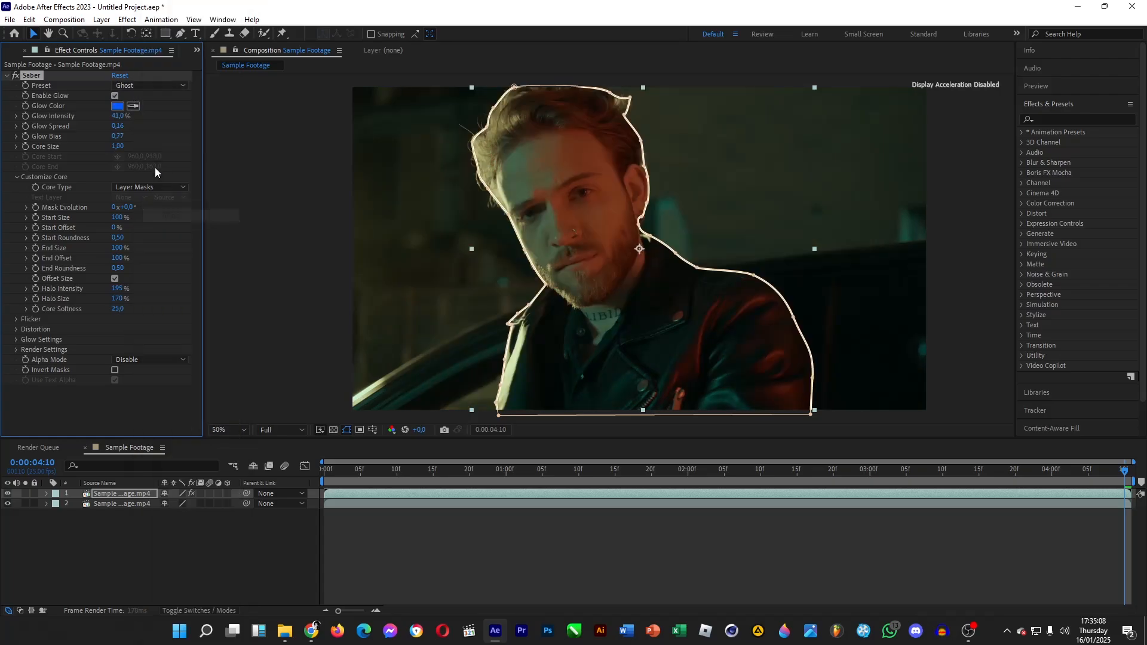
Apply the Core preset to the Saber effect on the outline.
click(140, 83)
click(175, 86)
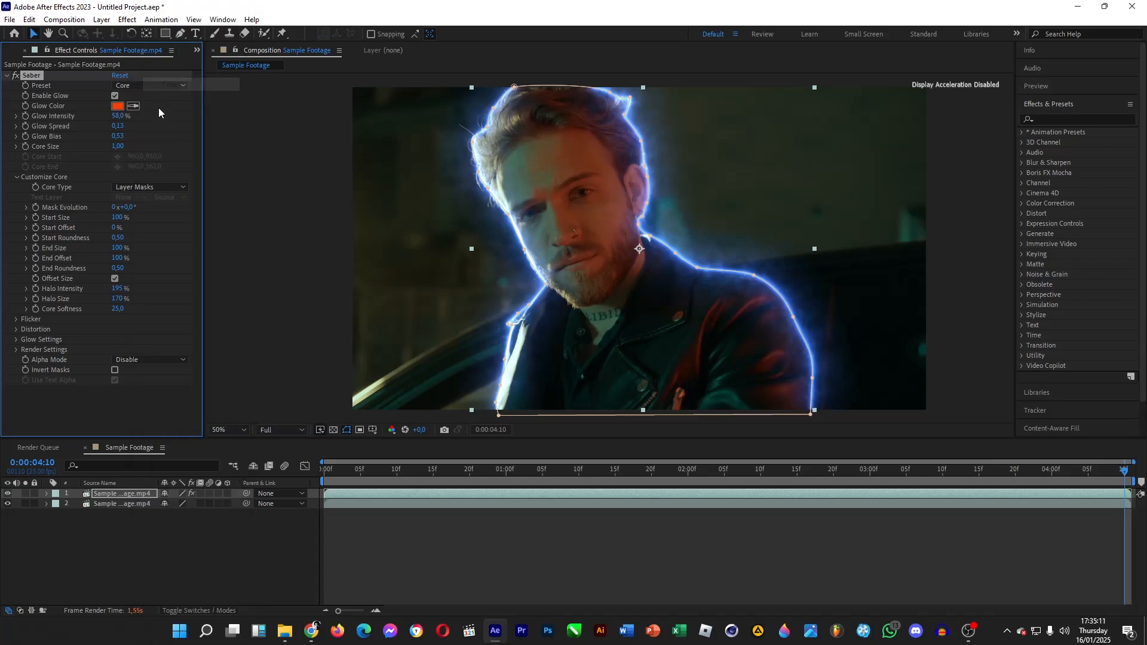
click(151, 87)
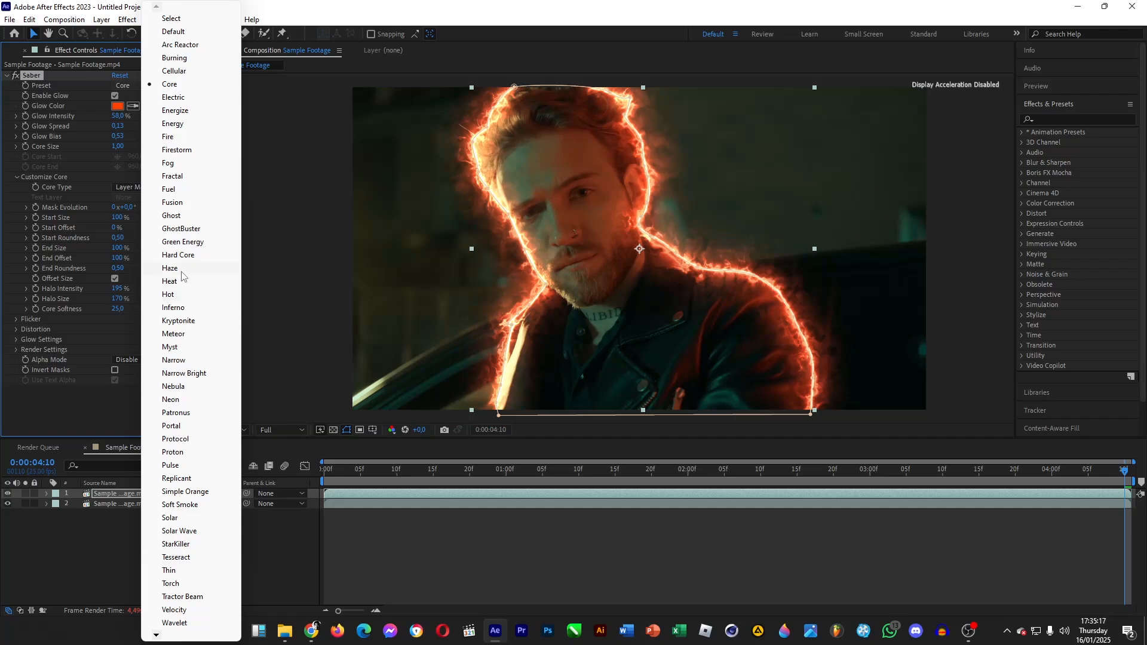
click(94, 417)
click(94, 416)
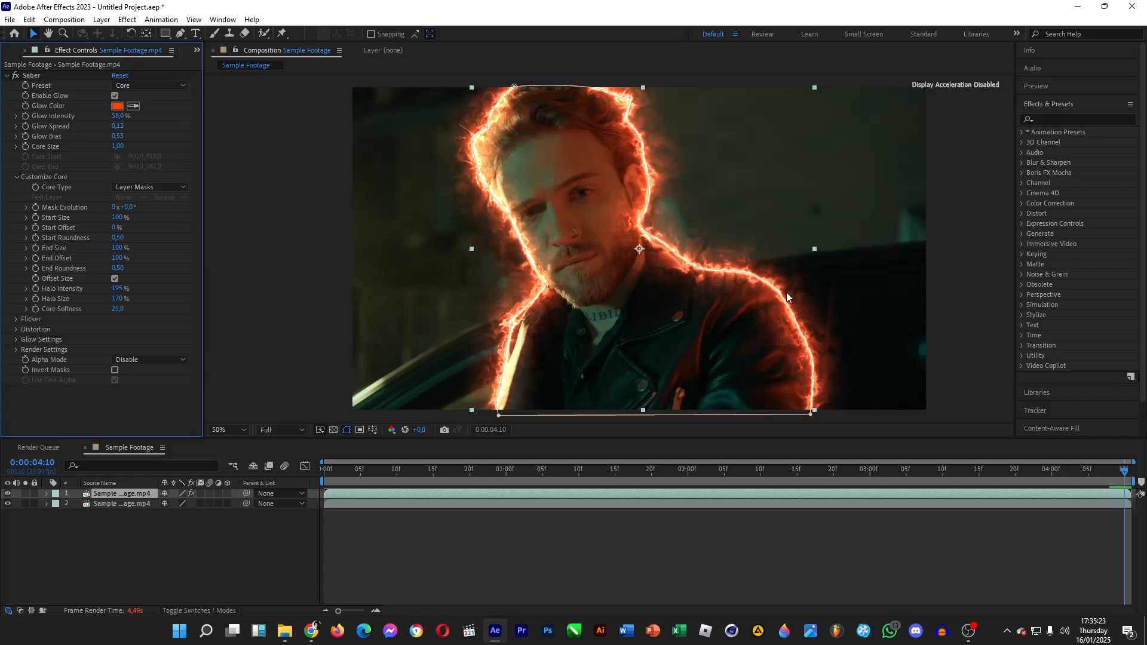
Start keyframing the Mask Path of Mask 1 on the upper layer at 0:00:04:10.
click(47, 494)
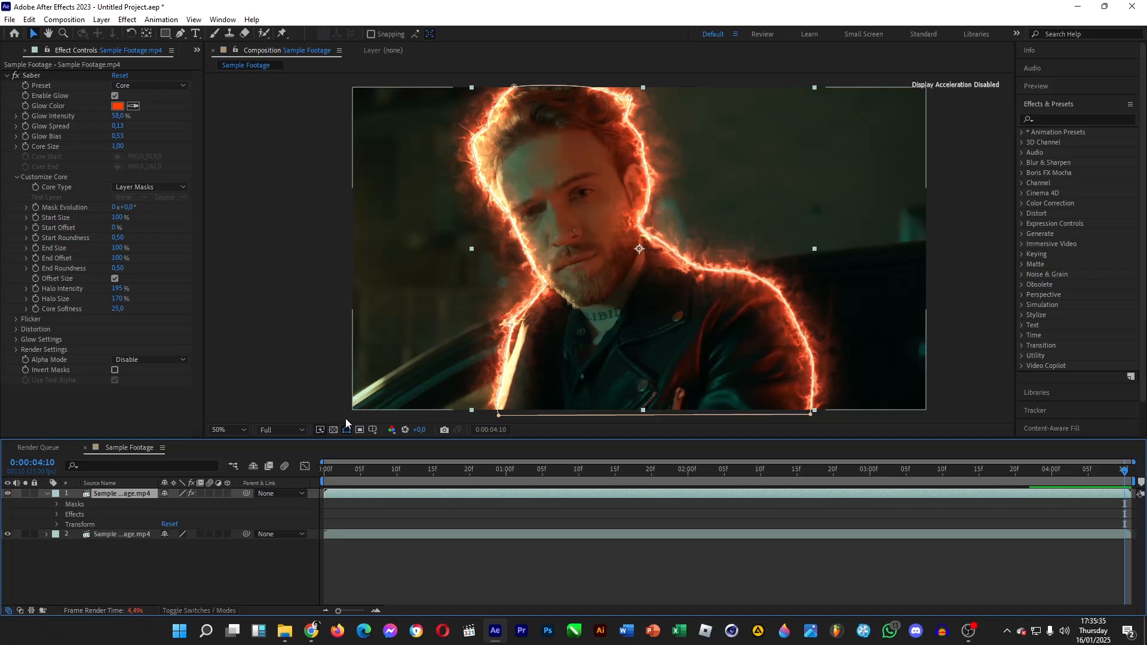
click(57, 504)
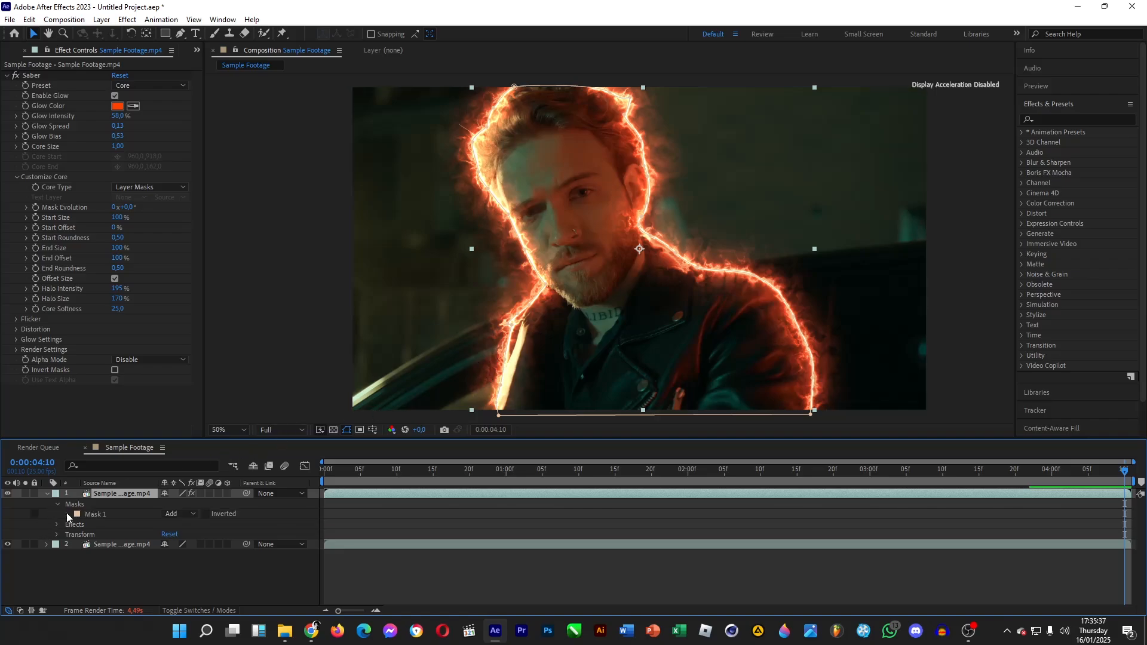
click(67, 514)
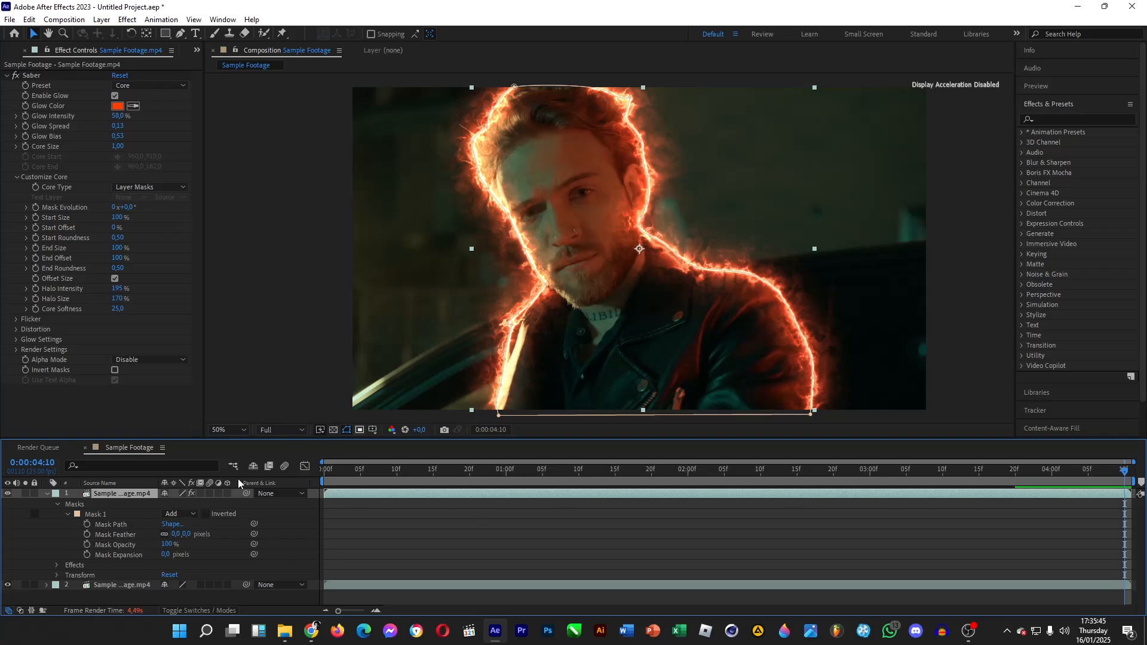
click(86, 523)
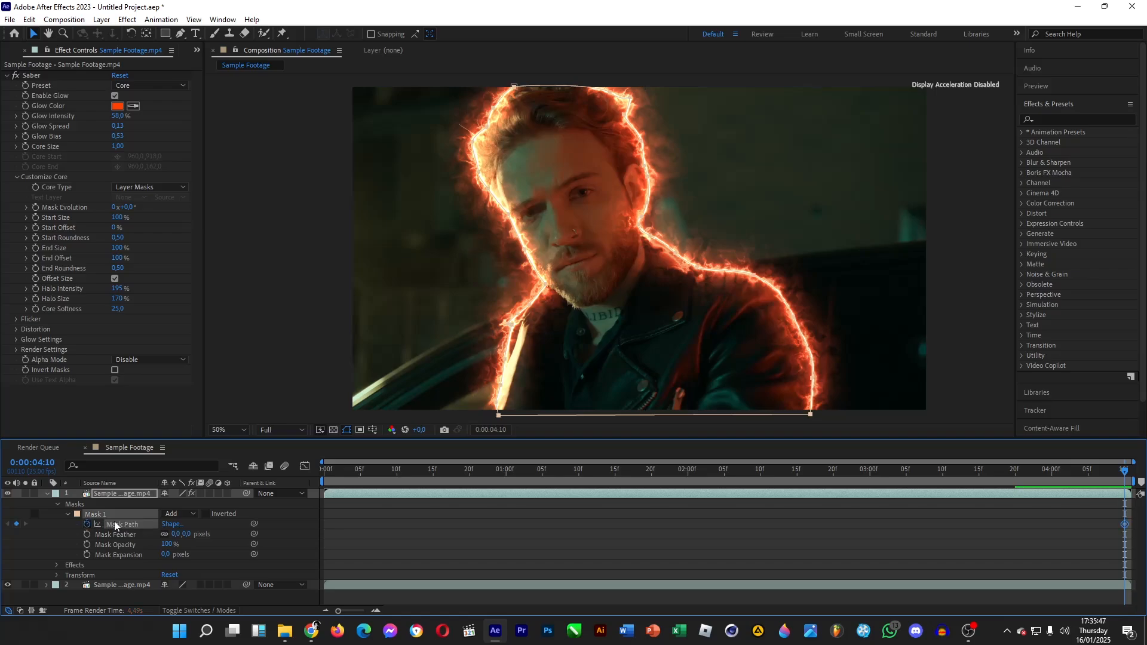
Move the current time to the composition's start at 0:00:00:00 and deselect the mask.
drag(353, 471, 311, 482)
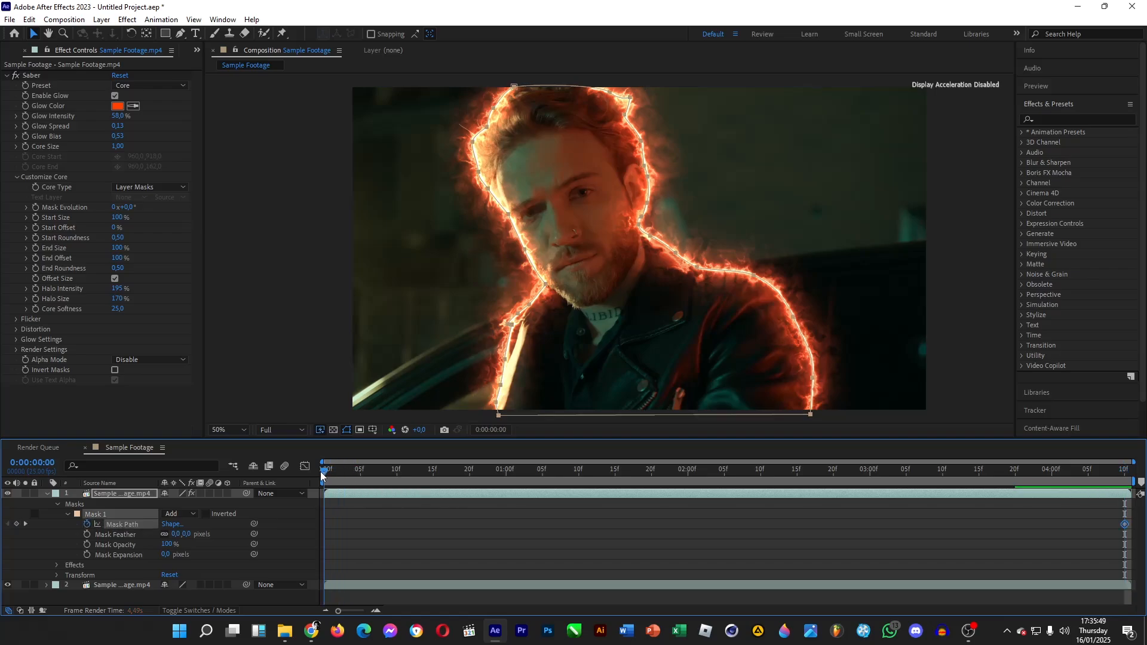
click(181, 503)
drag(324, 471, 251, 488)
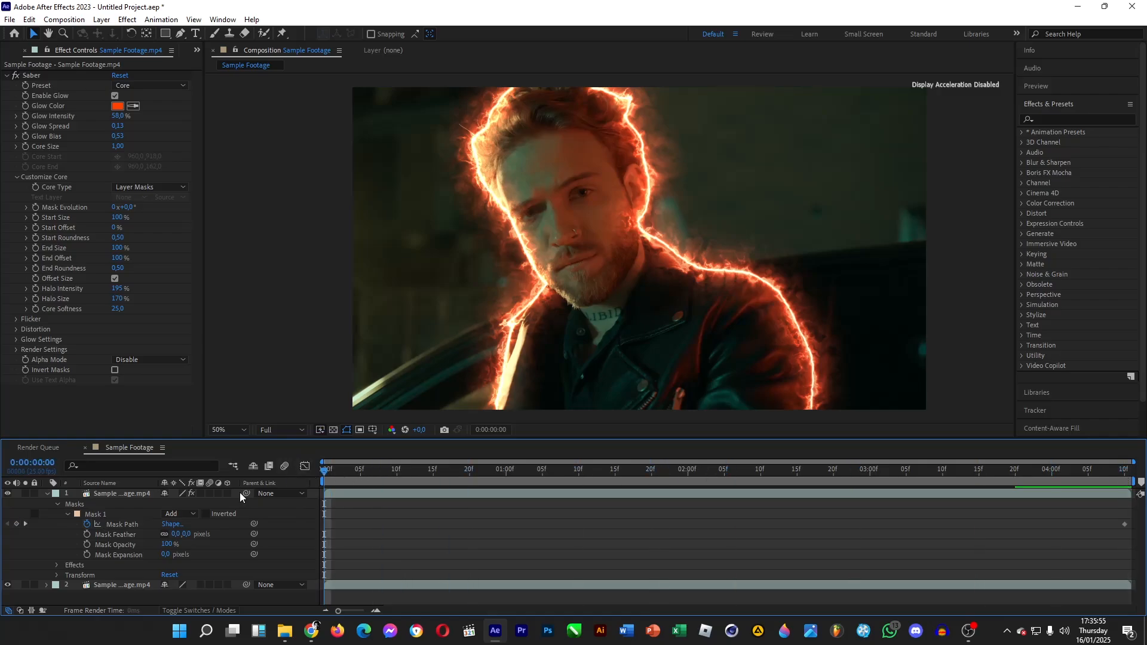
Reshape Mask 1 on the upper layer to follow the man's outline at 0:00:04:01, adding a Mask Path keyframe.
click(140, 486)
click(139, 484)
click(135, 494)
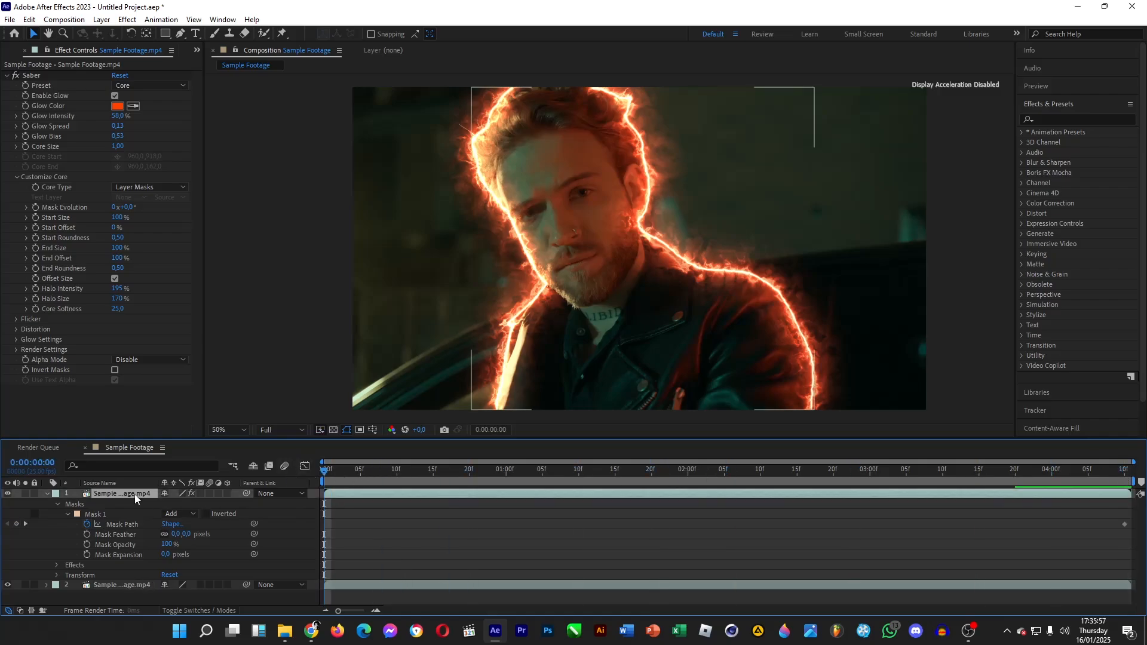
click(335, 521)
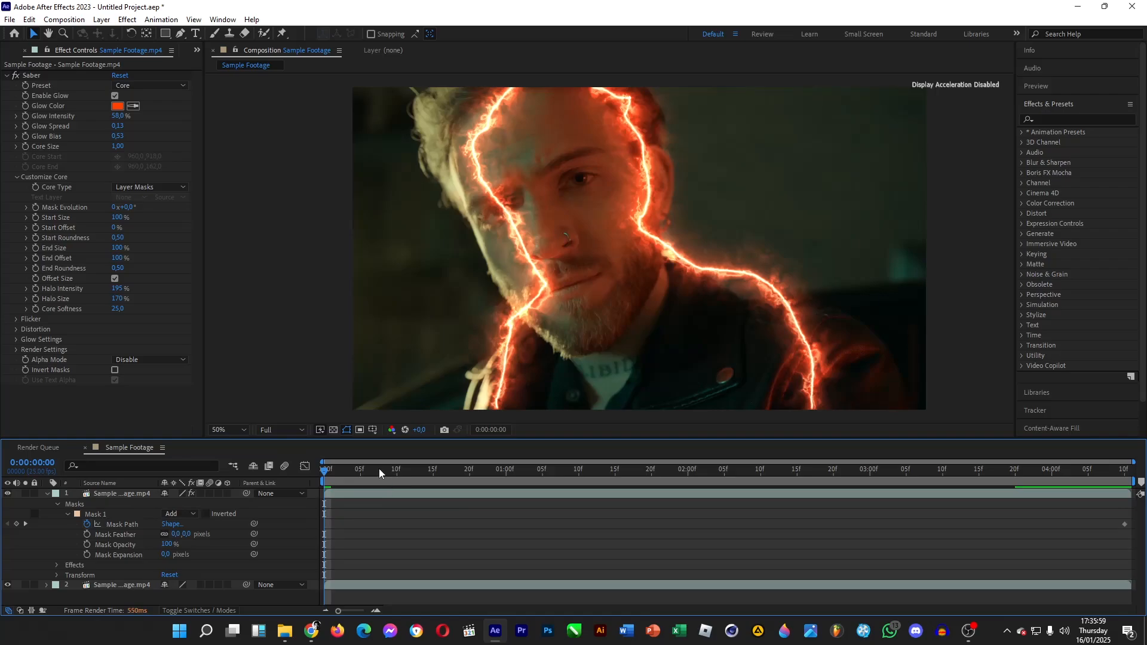
click(100, 514)
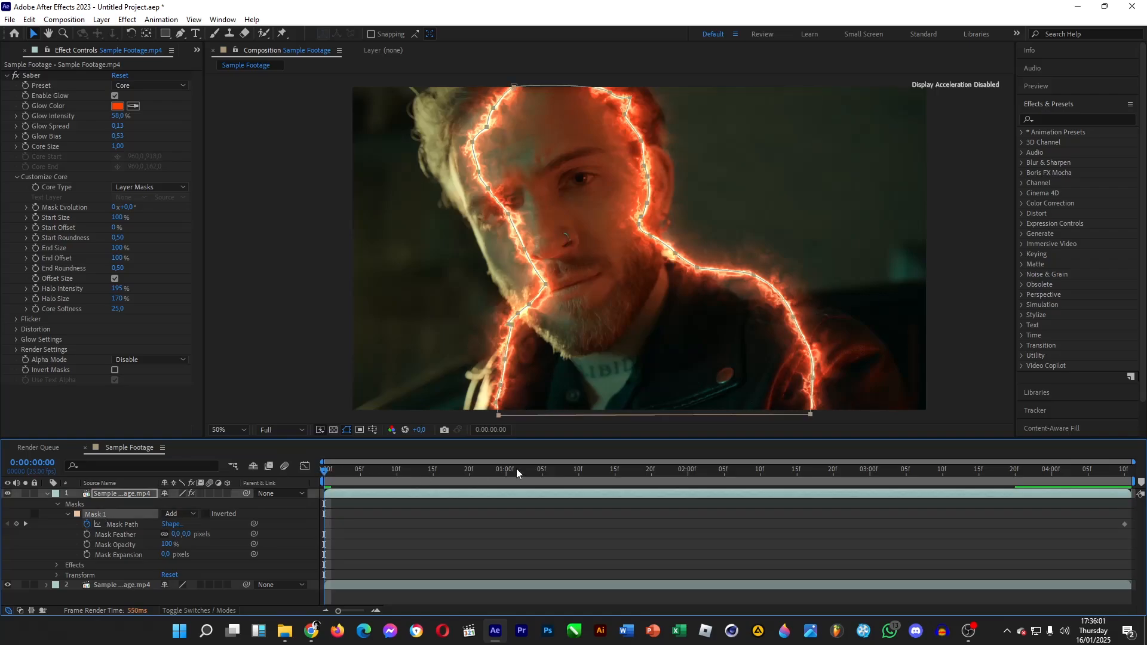
drag(974, 474, 1040, 475)
key(Page_Down)
key(Page_Down)
key(Page_Down)
mouse_move(652, 223)
mouse_down()
mouse_move(650, 142)
mouse_move(628, 111)
mouse_move(521, 90)
mouse_move(465, 131)
mouse_move(472, 166)
mouse_move(522, 220)
mouse_move(561, 291)
mouse_move(502, 333)
mouse_up()
Refit Mask 1 to the man's head, neck and shoulders at 0:00:03:11, adding another Mask Path keyframe.
key(Page_Up)
key(Page_Up)
key(Page_Up)
key(Page_Up)
key(Page_Up)
key(Page_Up)
key(Page_Up)
key(Page_Up)
key(Page_Up)
key(Page_Up)
key(Page_Up)
key(Page_Up)
key(Page_Up)
key(Page_Up)
key(Page_Up)
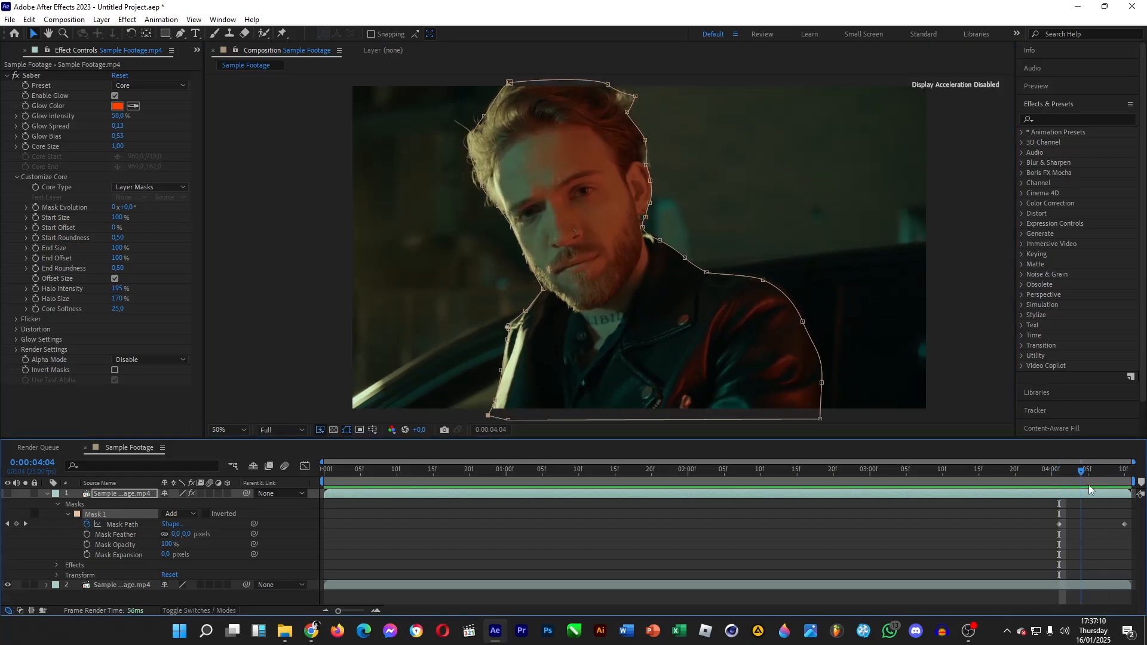
key(ctrl+v)
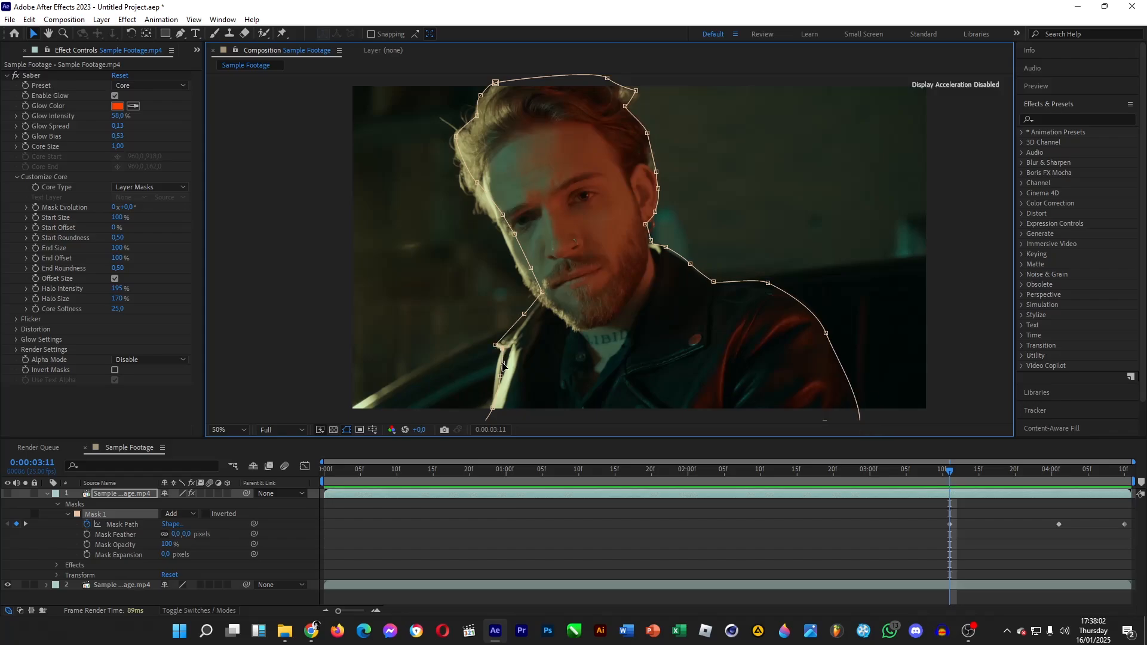
Add a Mask Path keyframe at 0:00:02:17 by fitting Mask 1 to the man's hair, face and collar.
key(Page_Up)
key(Page_Up)
key(Page_Up)
key(Page_Up)
key(Page_Up)
key(Page_Up)
key(Page_Up)
key(Page_Up)
key(Page_Up)
key(Page_Up)
key(Page_Up)
key(Page_Up)
key(Page_Up)
key(Page_Up)
key(Page_Up)
key(Page_Up)
key(Page_Up)
key(Page_Up)
key(Page_Up)
key(ctrl+v)
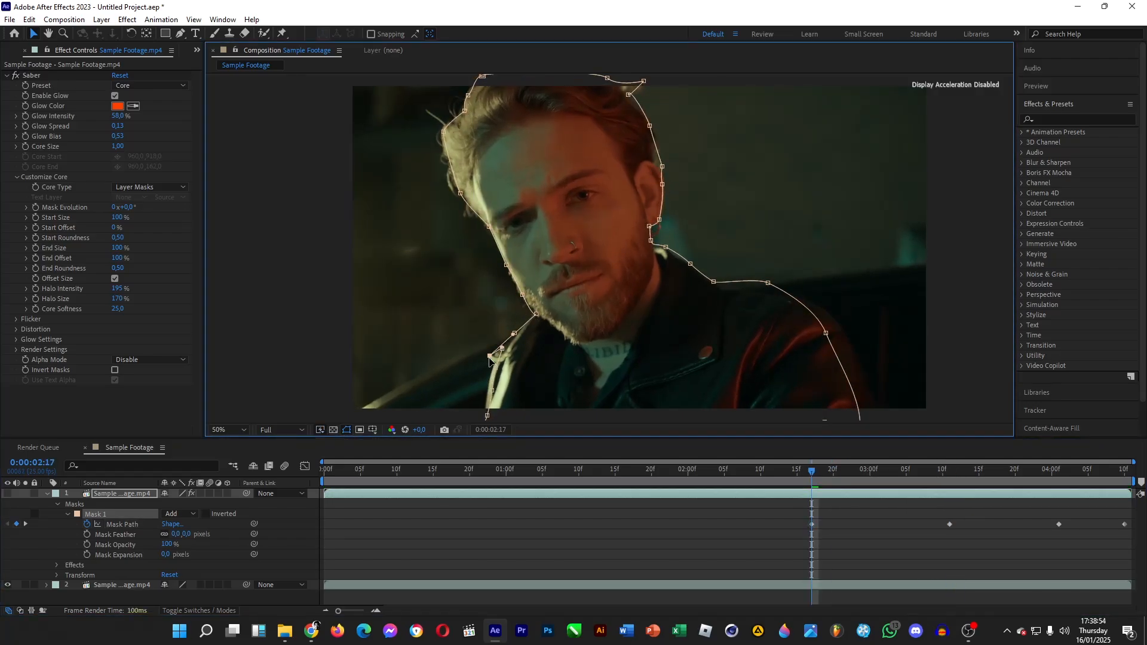
Refine the shoulder and arm section of Mask 1 along the jacket's edge at 0:00:02:17.
key(Page_Down)
key(Page_Down)
key(Page_Down)
key(Page_Down)
key(Page_Down)
key(Page_Down)
key(Page_Down)
key(Page_Down)
key(Page_Down)
key(Page_Down)
key(Page_Down)
key(Page_Down)
key(Page_Down)
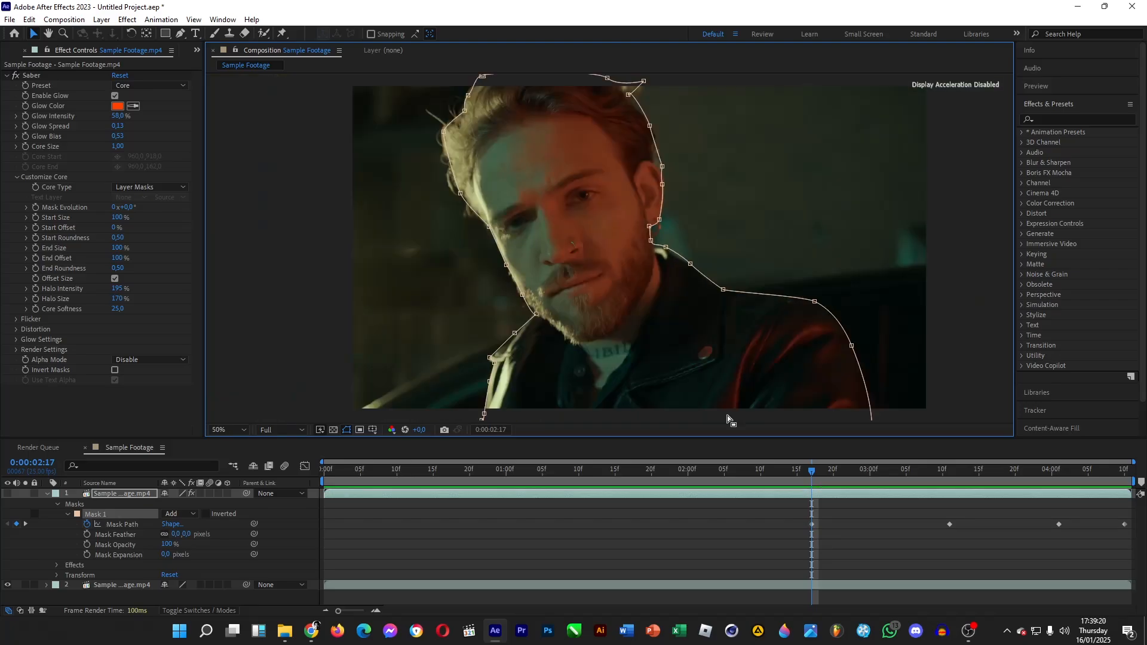